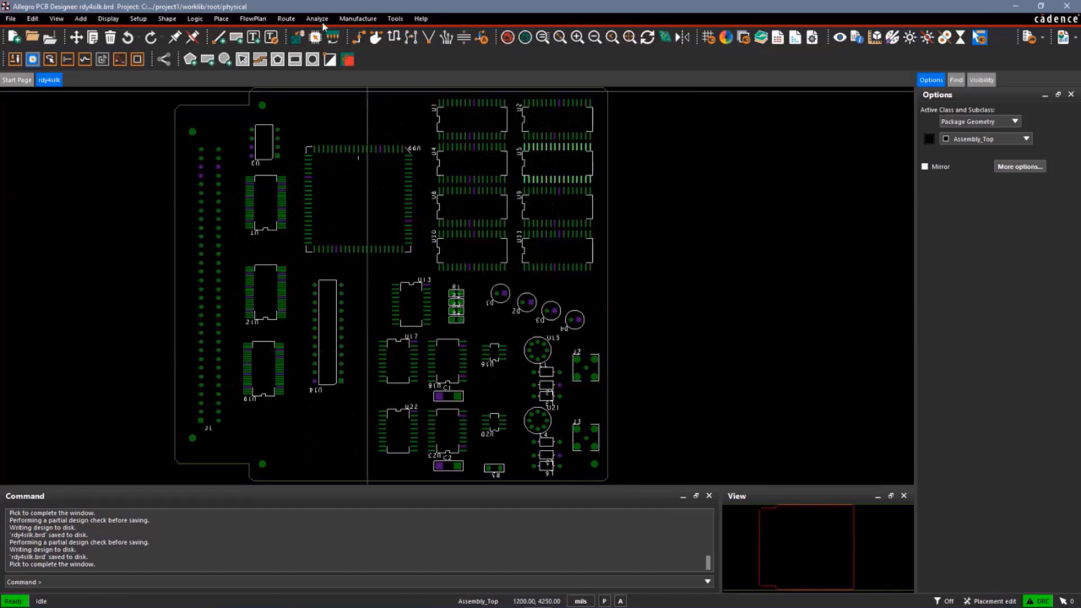
# Generate the auto silkscreen for the top layer with both lines and text, setting the Tolerance class to None
pyautogui.click(352, 19)
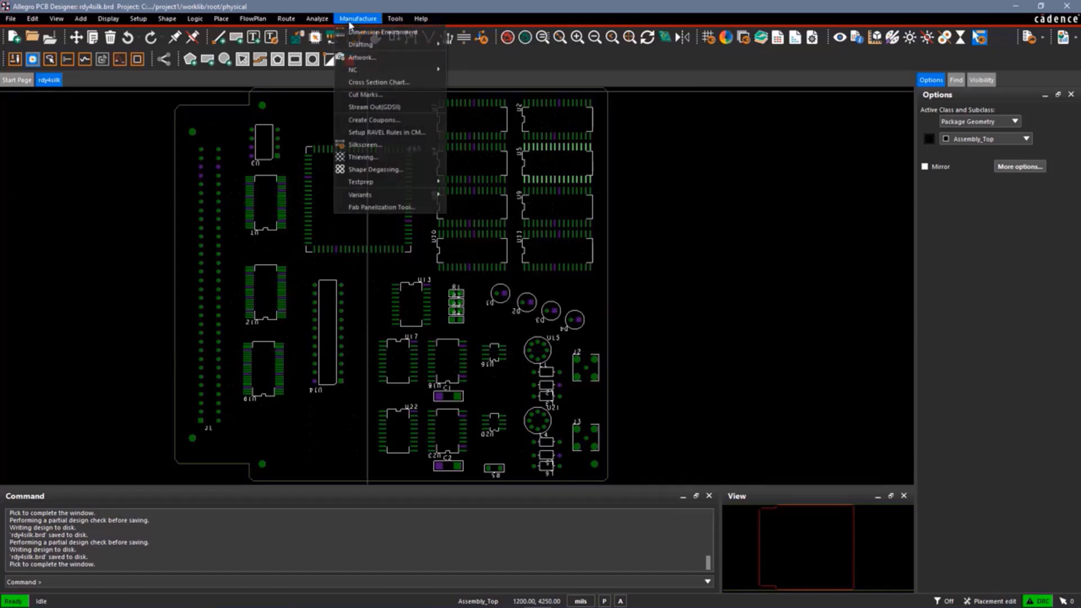
pyautogui.click(376, 147)
pyautogui.moveTo(357, 191); pyautogui.dragTo(494, 171)
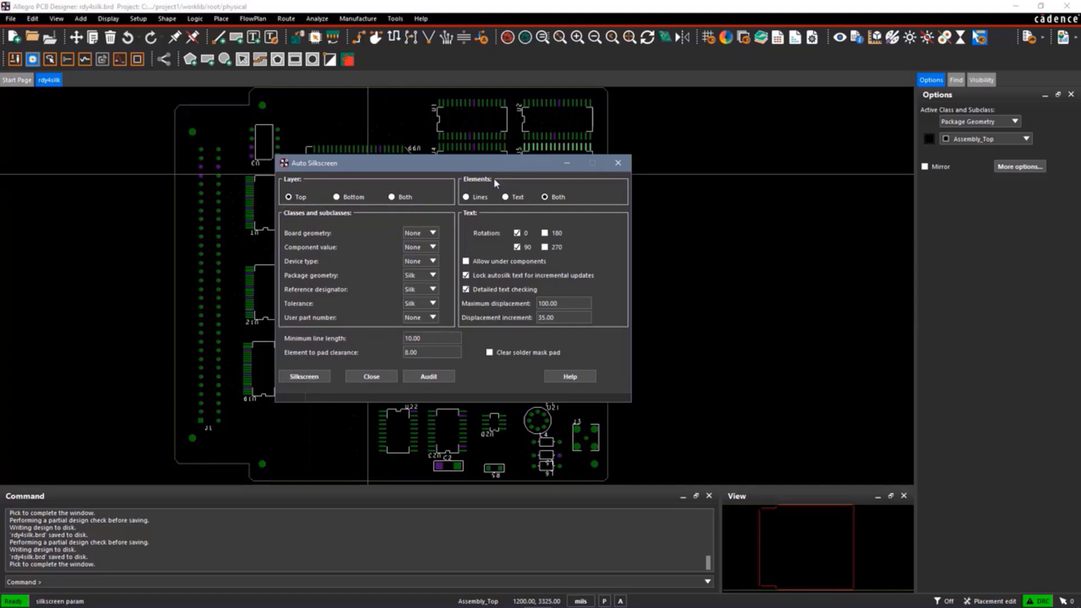
pyautogui.click(431, 303)
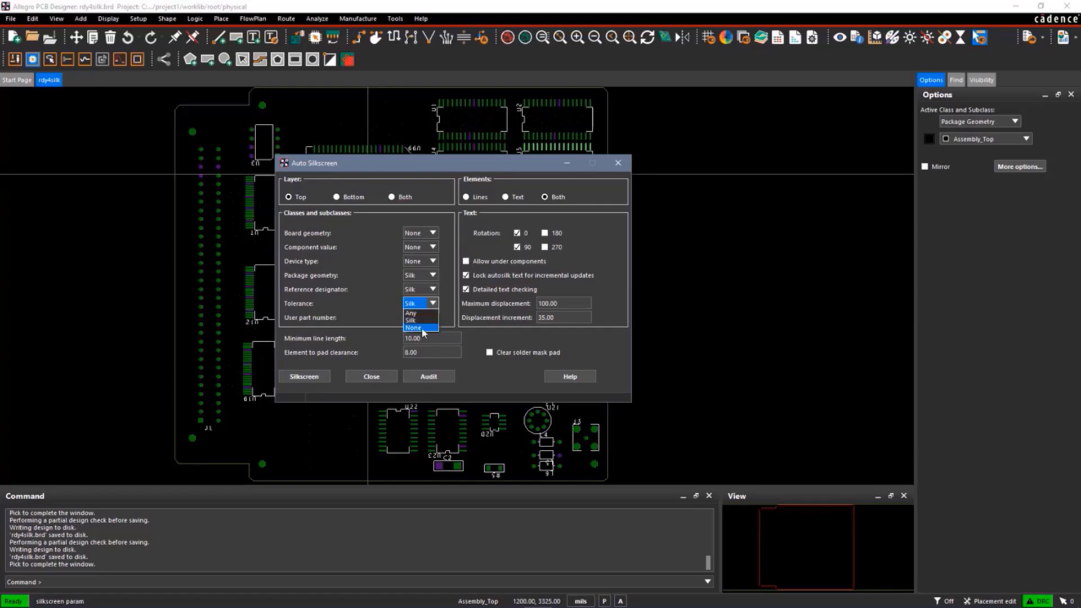
pyautogui.click(421, 327)
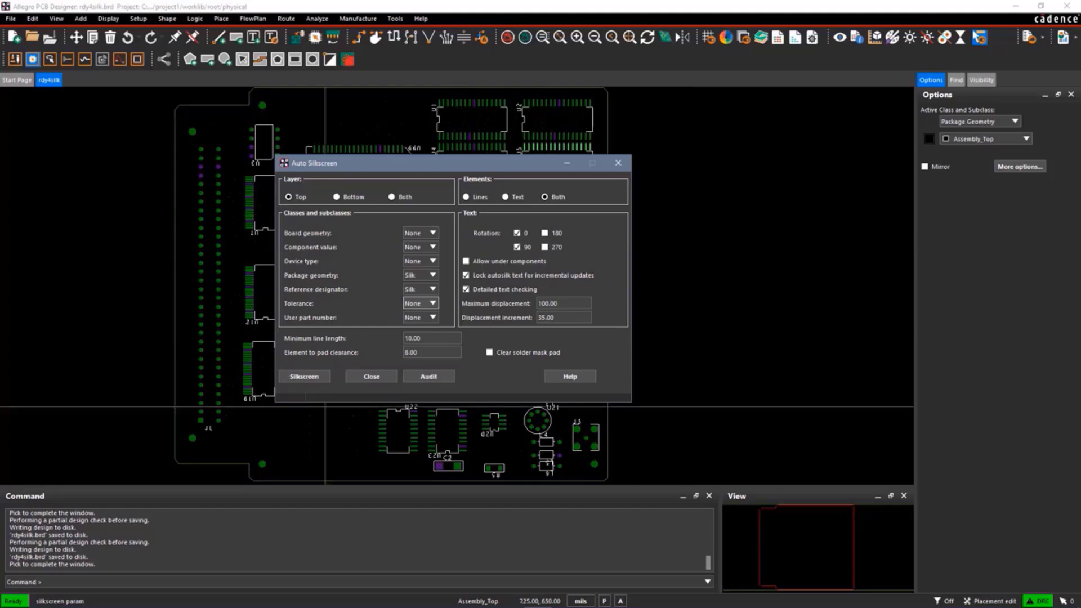
pyautogui.click(306, 377)
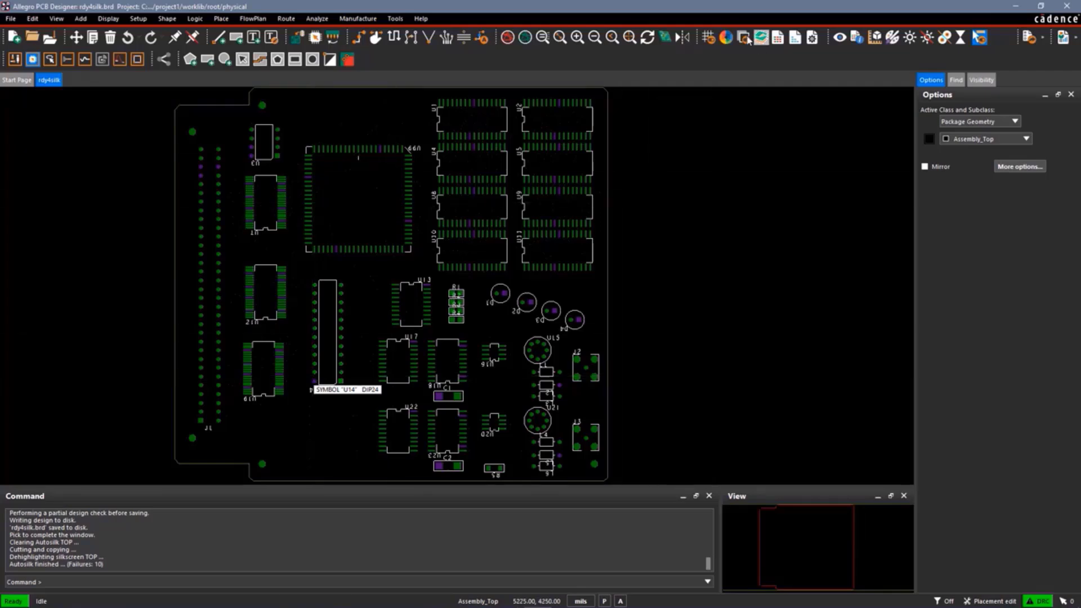
# In the layer colour settings, hide the Silkscreen_Top subclass for both package geometry and reference designators
pyautogui.click(726, 38)
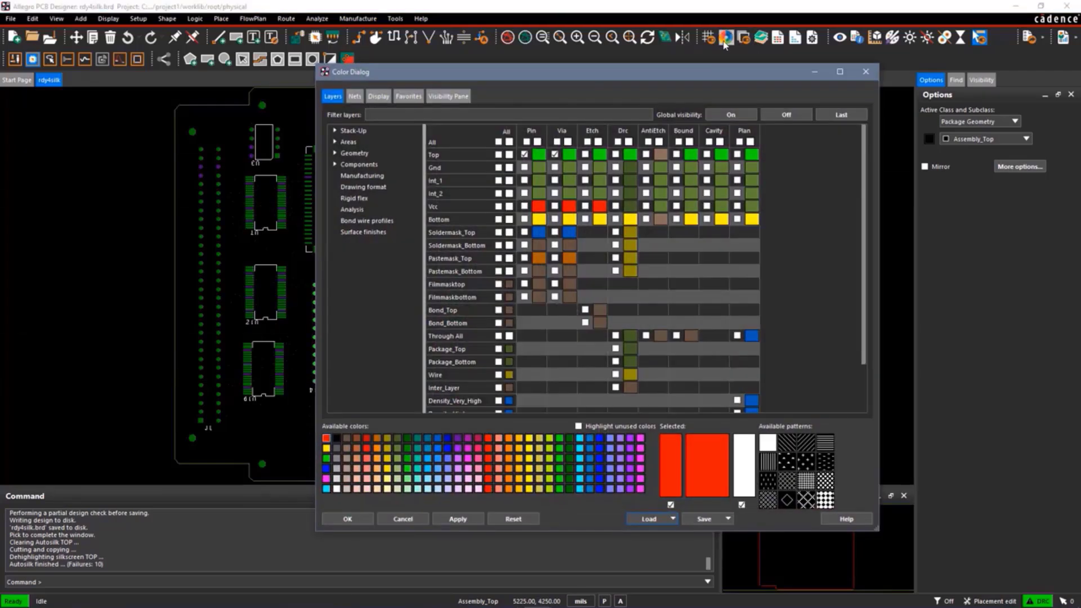
pyautogui.click(335, 153)
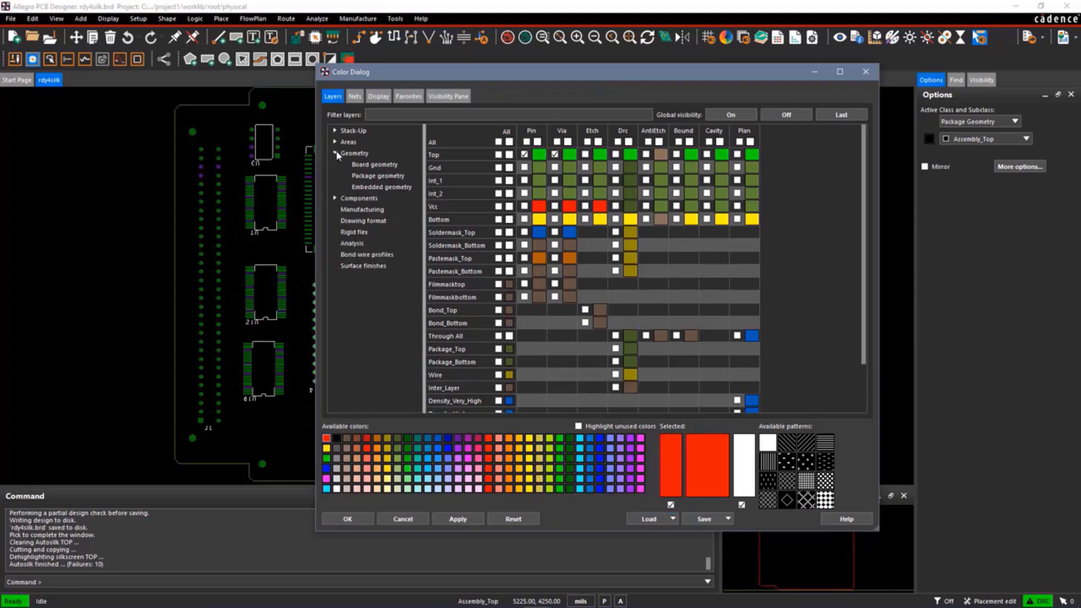
pyautogui.click(374, 175)
pyautogui.click(528, 362)
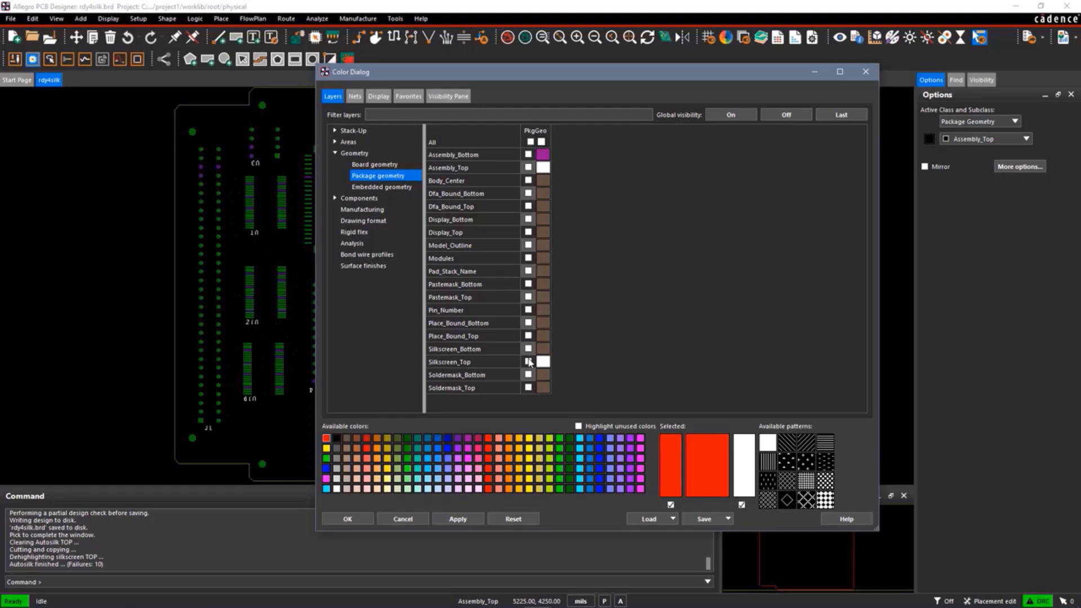
pyautogui.click(336, 198)
pyautogui.click(362, 232)
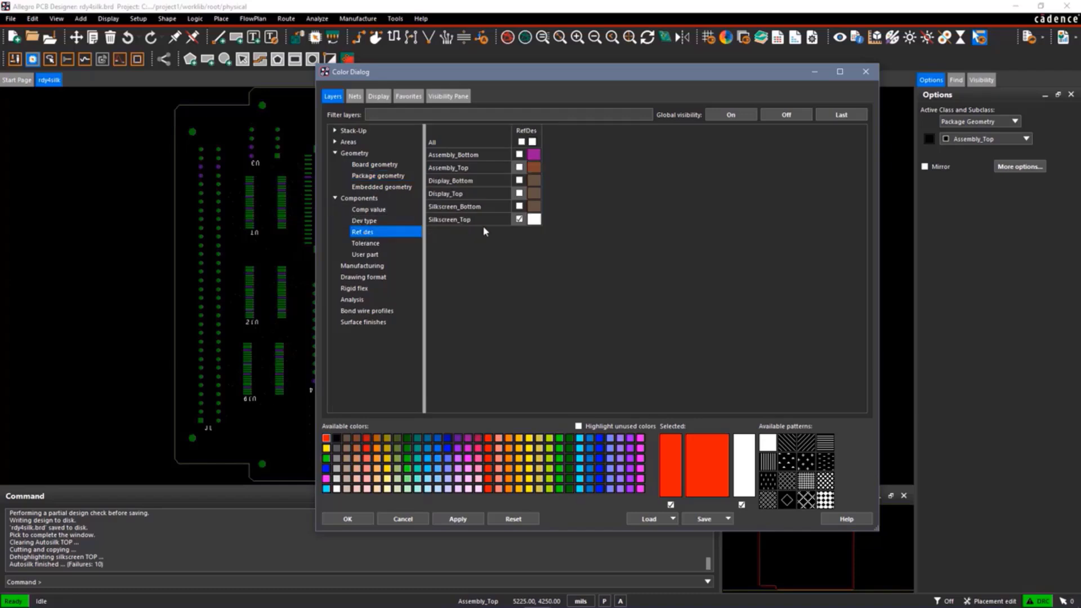
pyautogui.click(520, 219)
# Make the Autosilk_Top manufacturing subclass visible and accept the layer colour settings
pyautogui.click(370, 267)
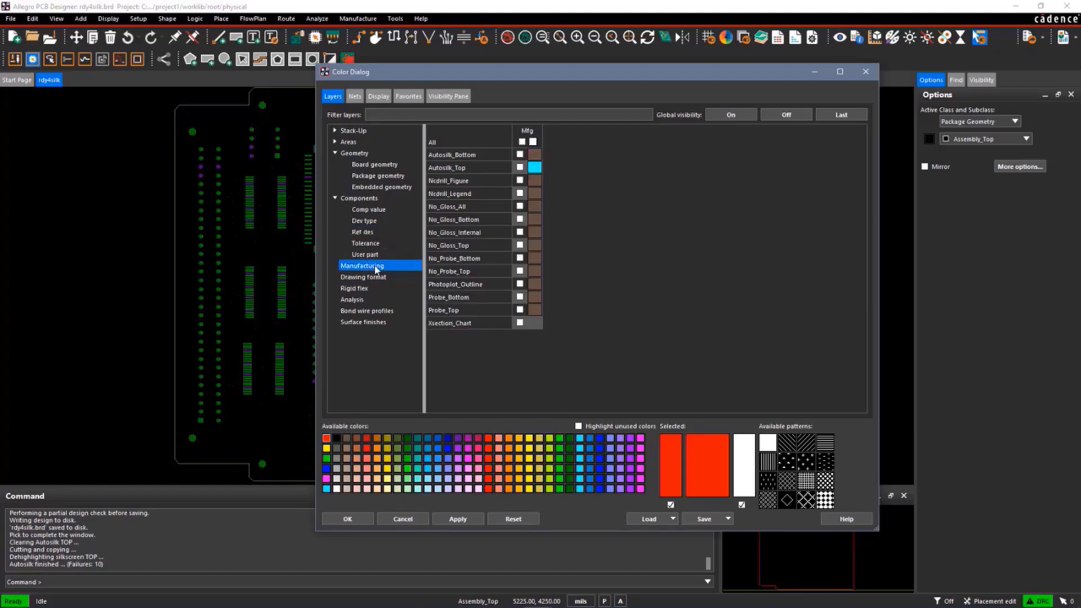
pyautogui.click(520, 167)
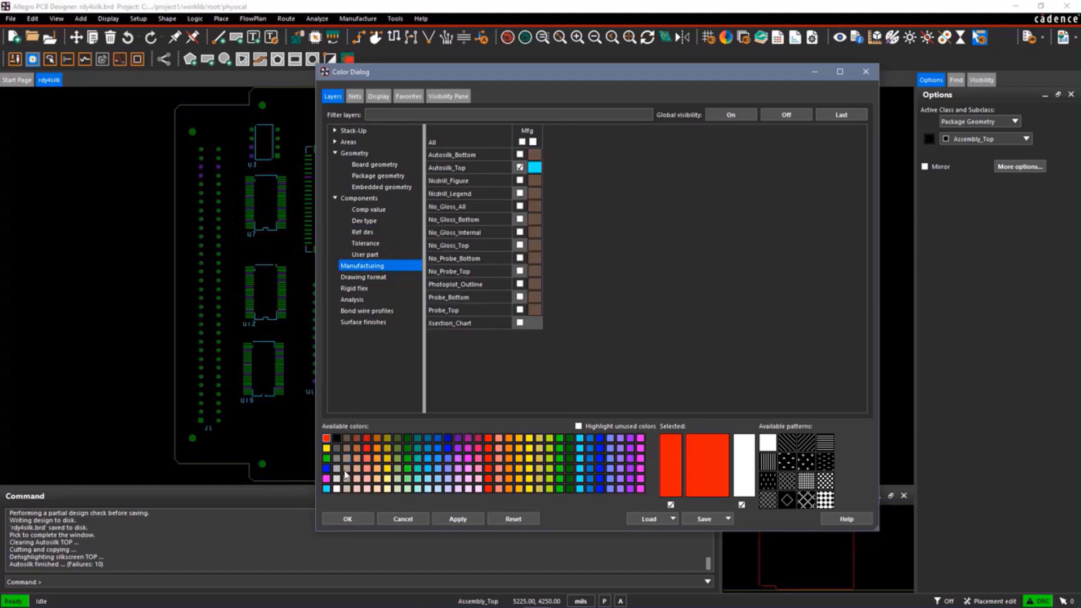
pyautogui.click(350, 519)
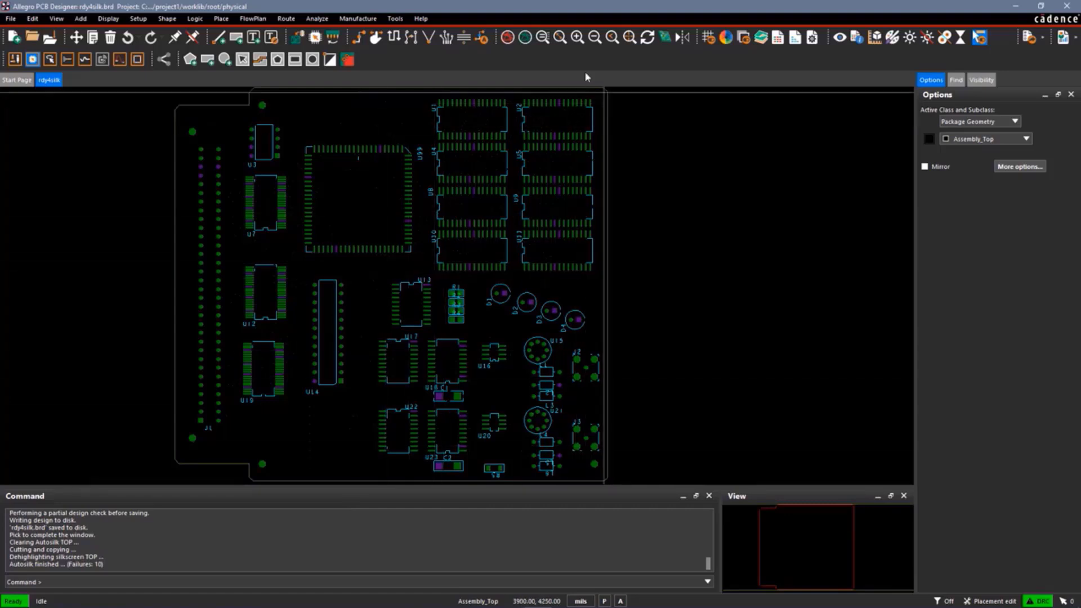
# Inspect the silkscreen labels in the board's lower-right area, and read the autosilk.log file through to its failure summary
pyautogui.click(542, 37)
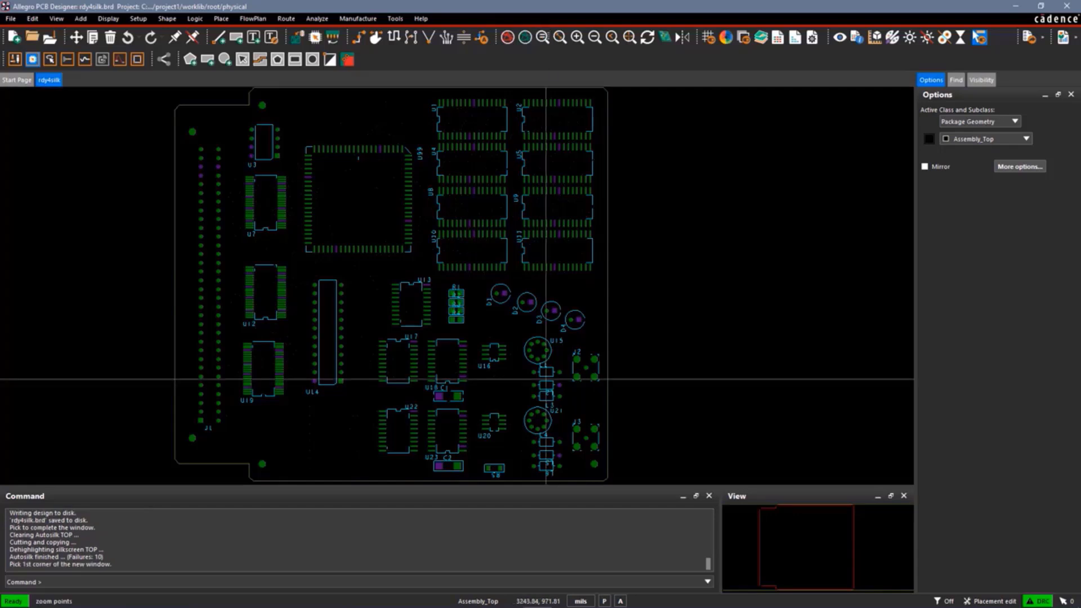
pyautogui.click(611, 482)
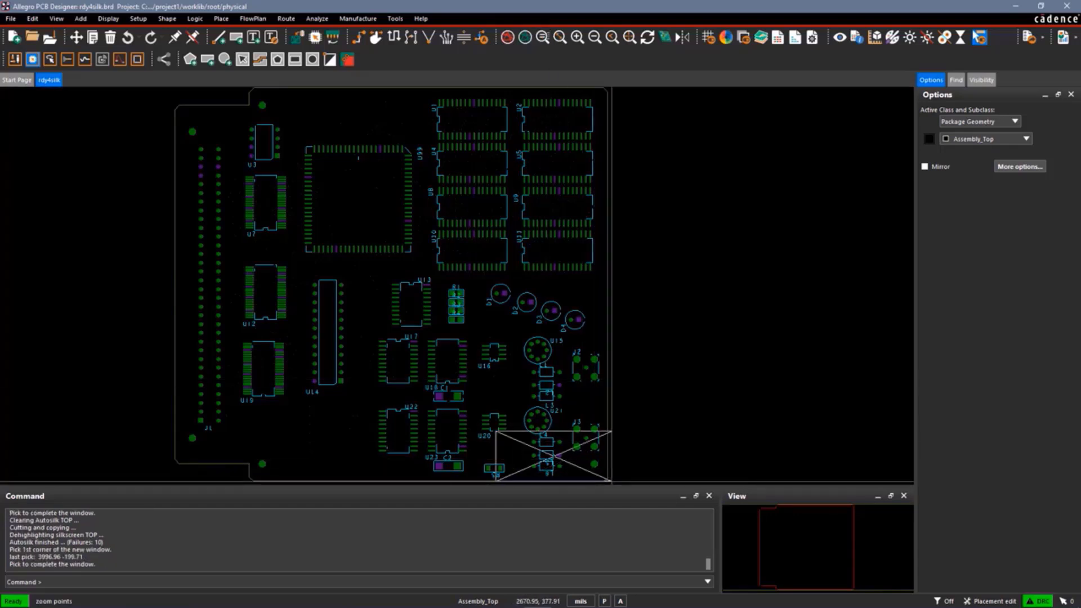
pyautogui.click(439, 389)
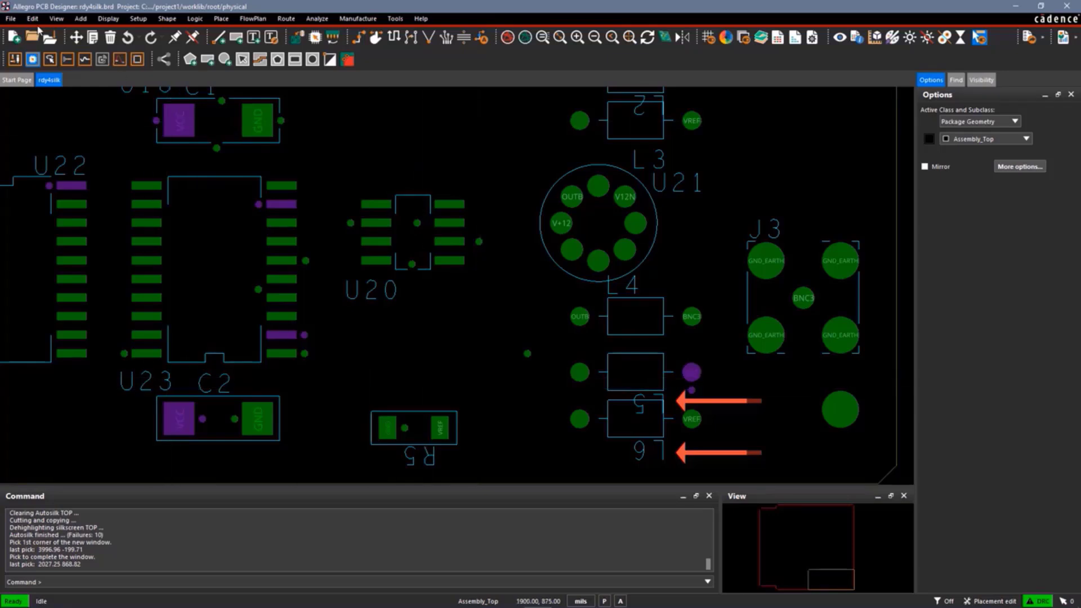
pyautogui.click(11, 18)
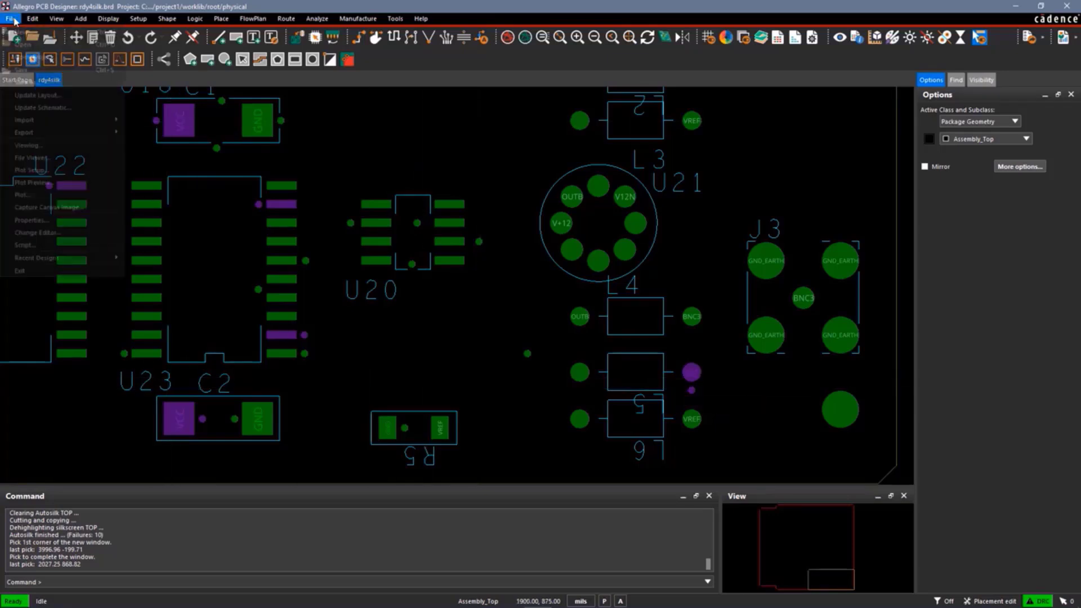
pyautogui.click(62, 147)
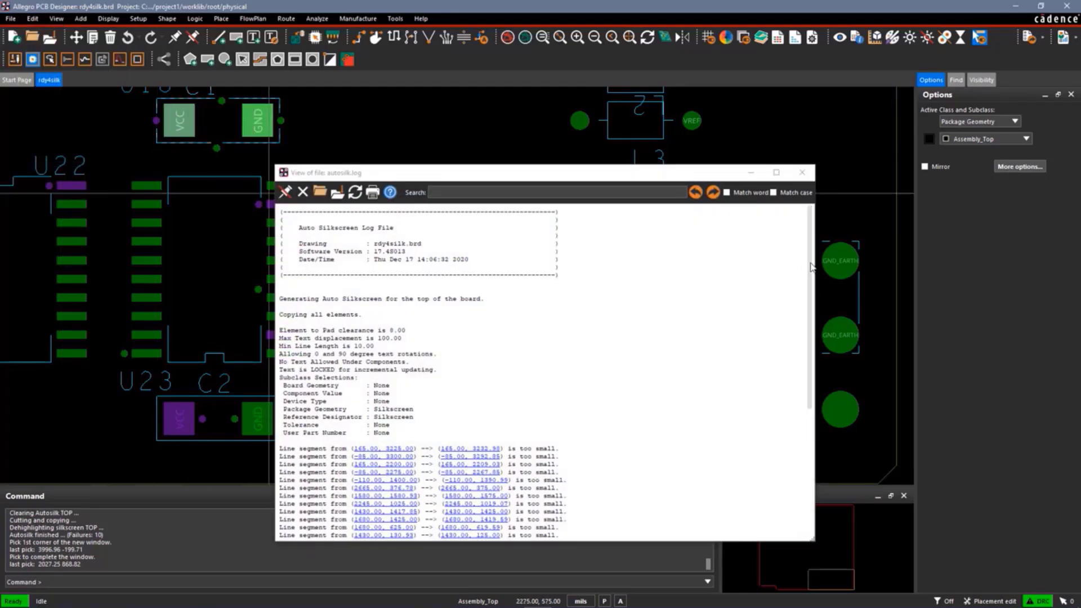
pyautogui.moveTo(810, 269); pyautogui.dragTo(809, 386)
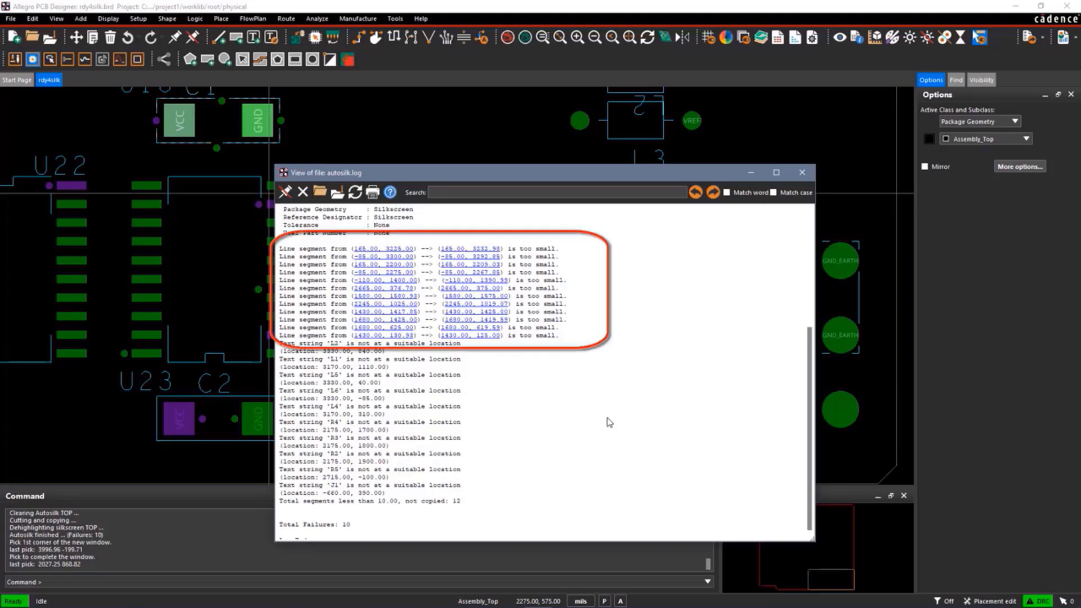
pyautogui.click(801, 173)
# Slide the via at the notch in U20's lower outline edge to about (2610, 380), toward the outline's lower-left corner
pyautogui.click(542, 37)
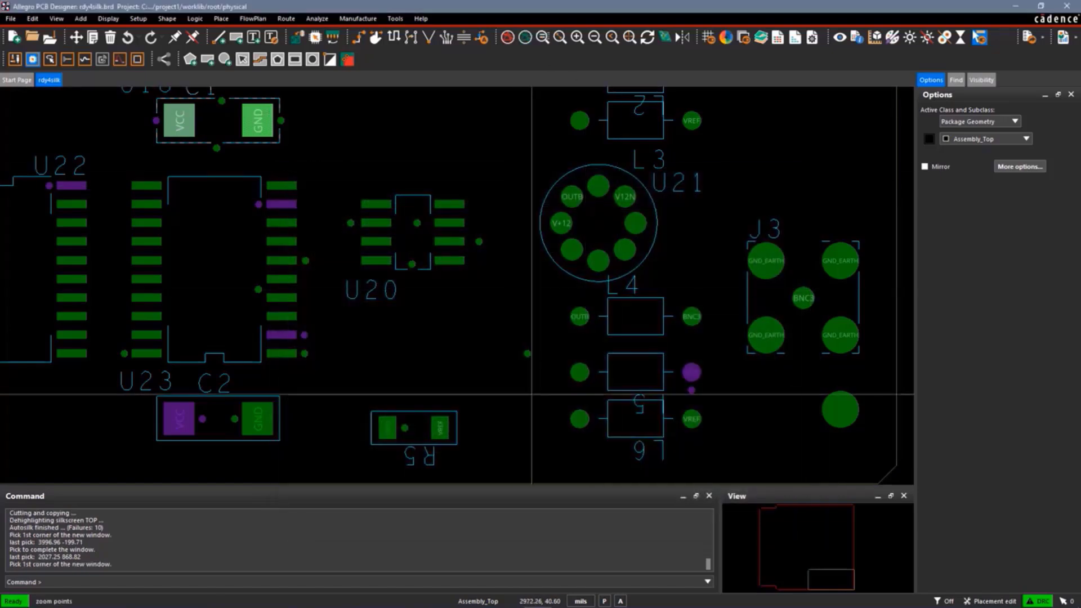
pyautogui.click(559, 363)
pyautogui.click(423, 144)
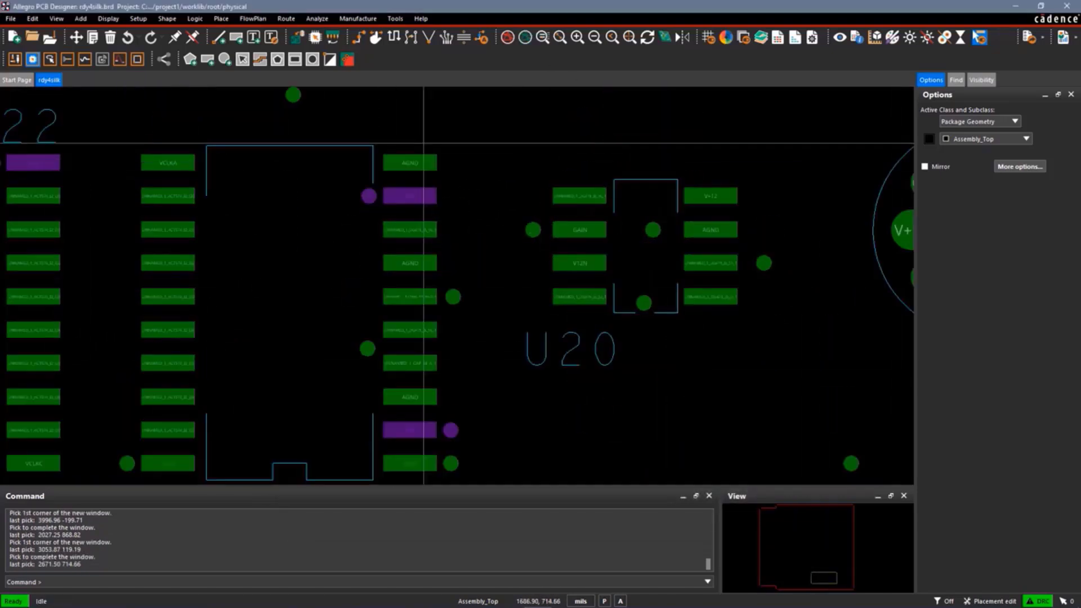
pyautogui.press('Right')
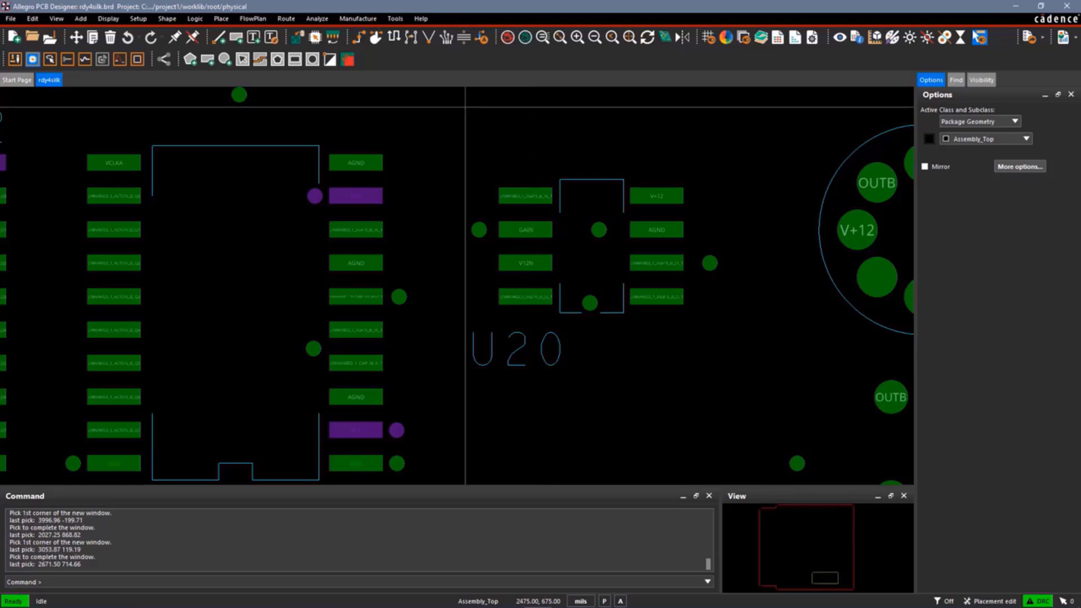
pyautogui.click(378, 38)
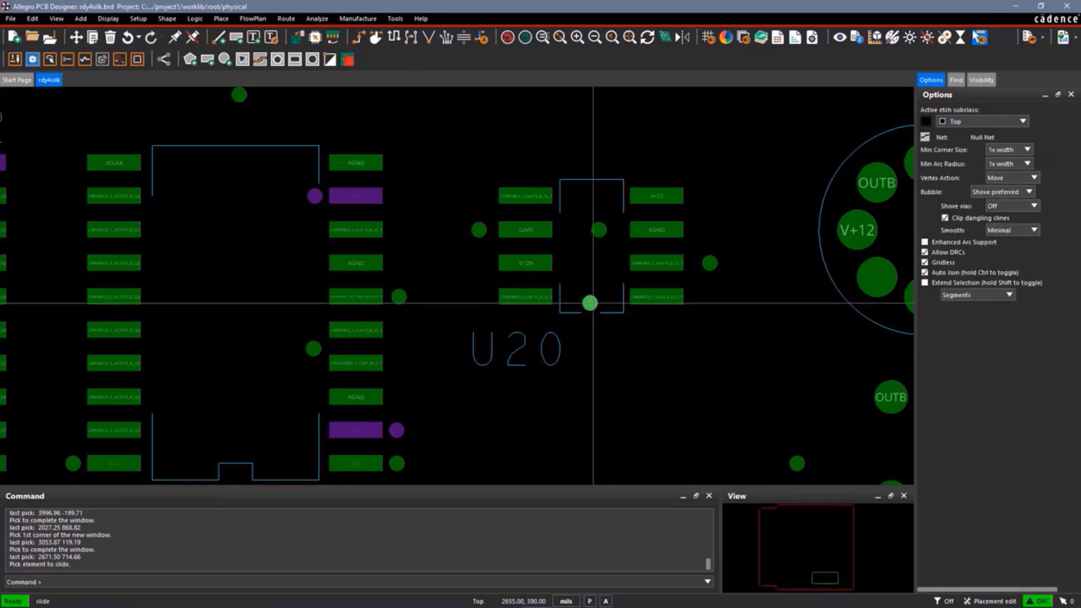
pyautogui.click(590, 303)
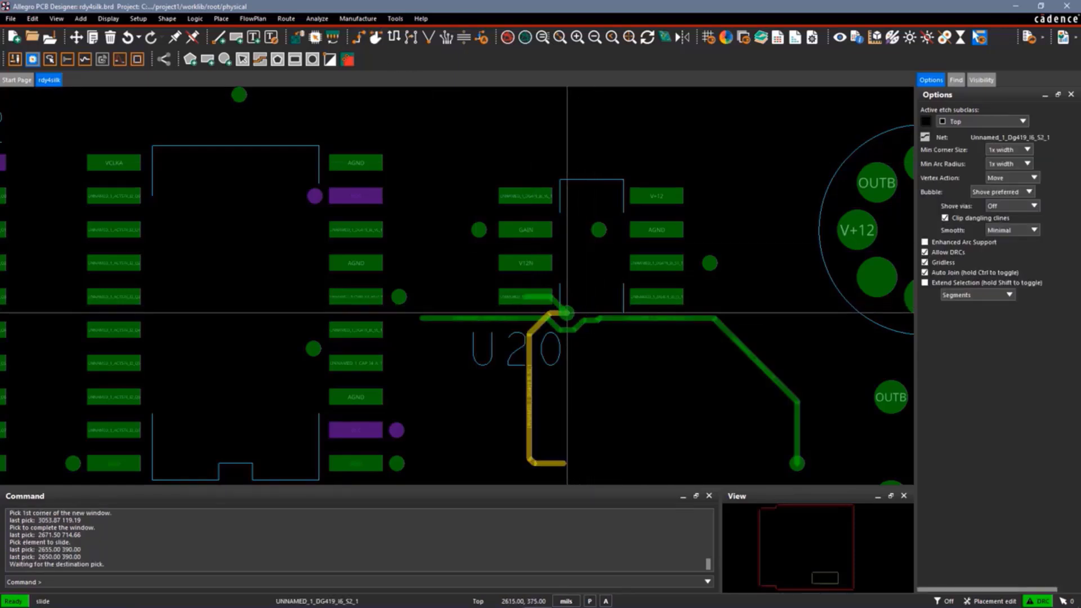
pyautogui.click(563, 311)
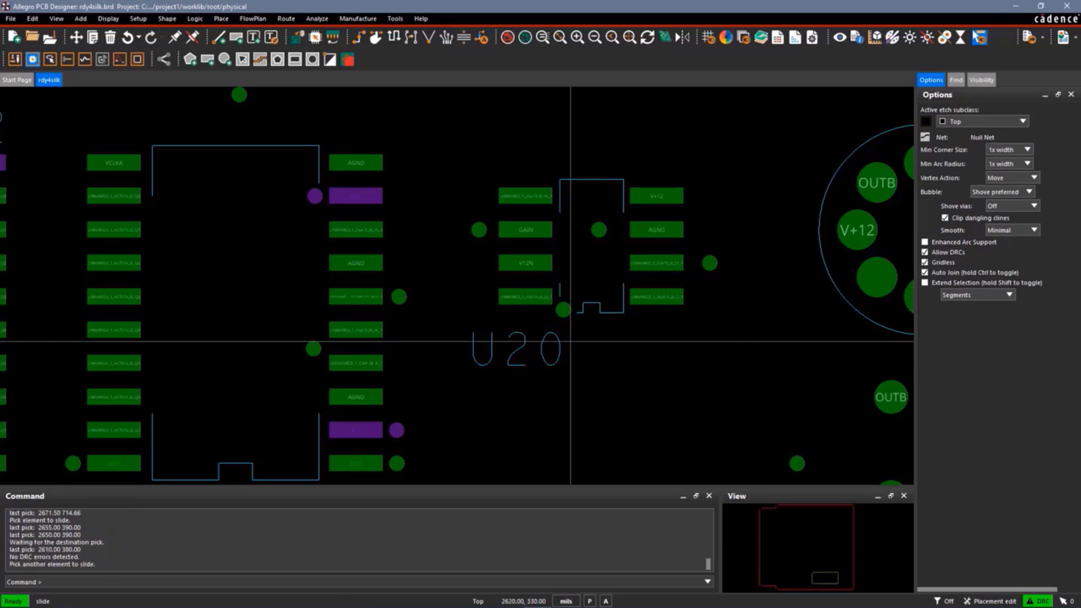
pyautogui.rightClick(777, 238)
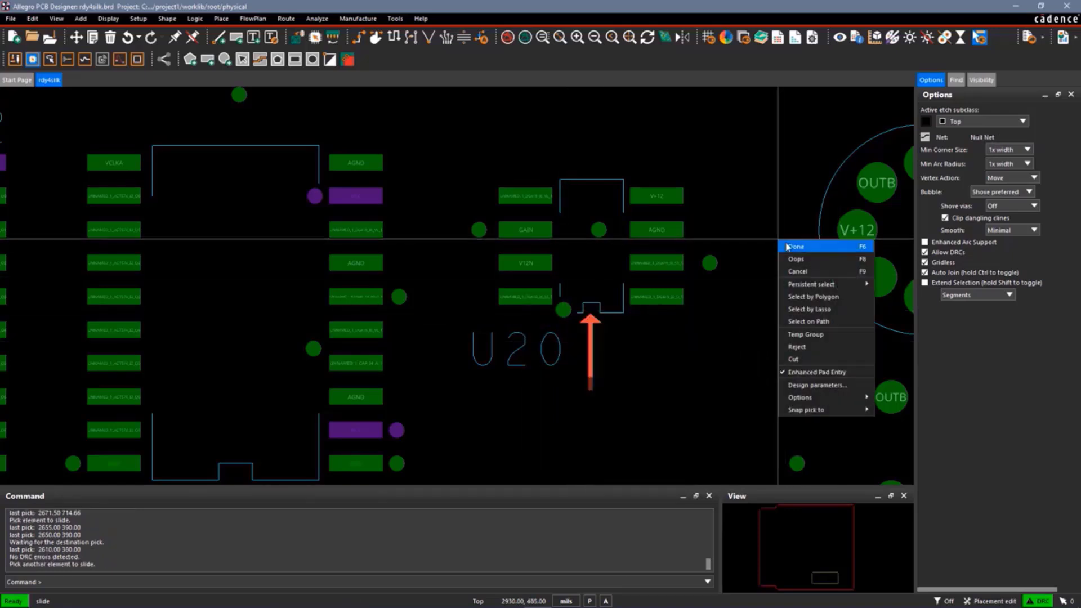
pyautogui.click(789, 244)
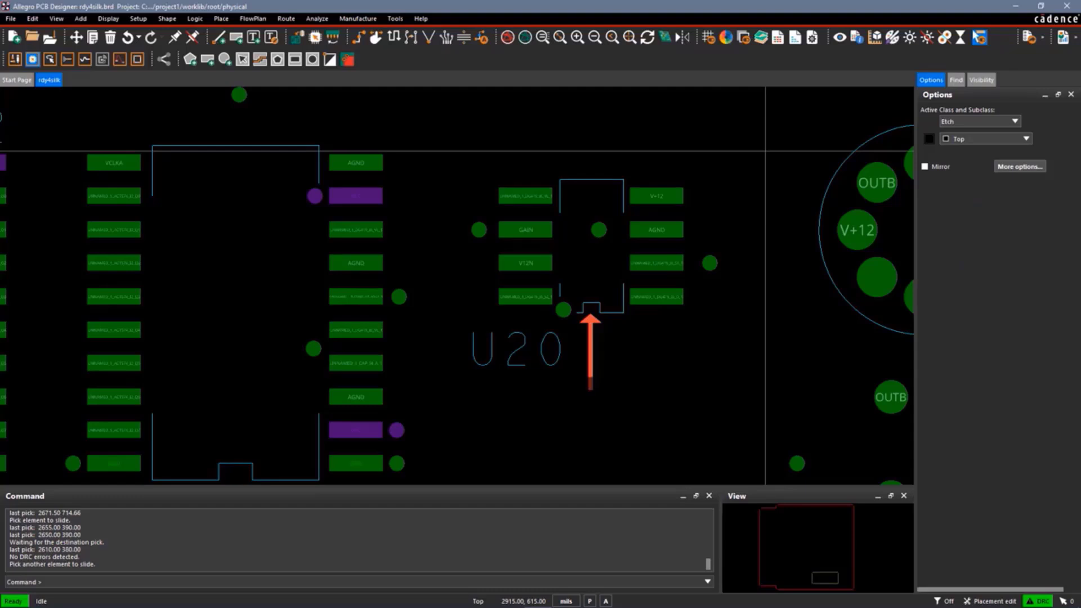